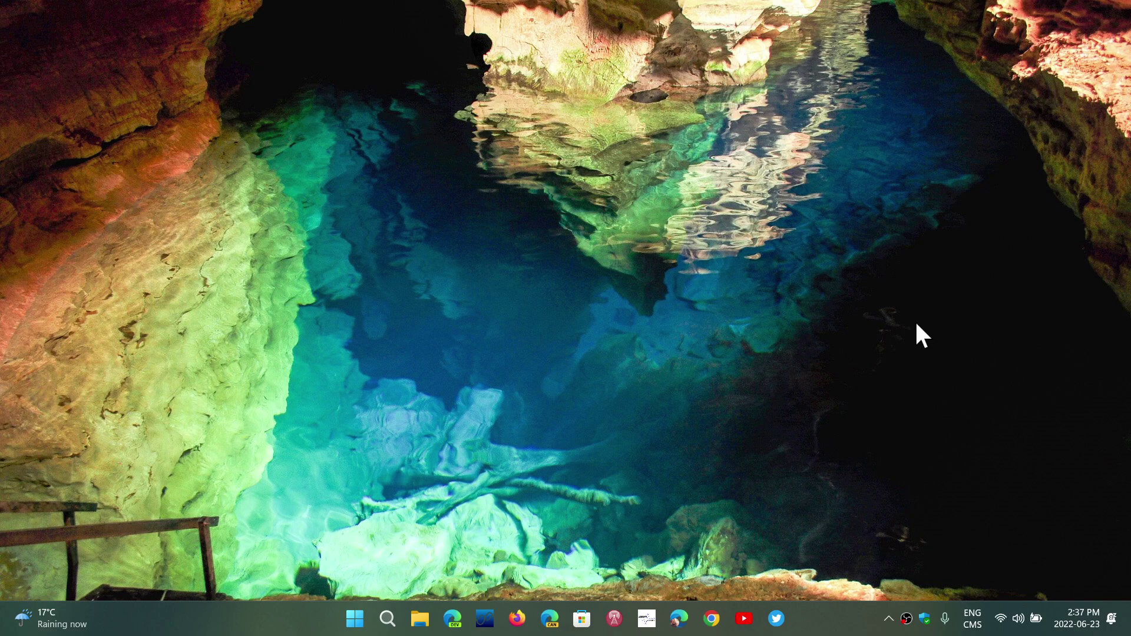
Launch Edge from the taskbar and choose No thanks on the Google homepage prompt.
left_click(679, 618)
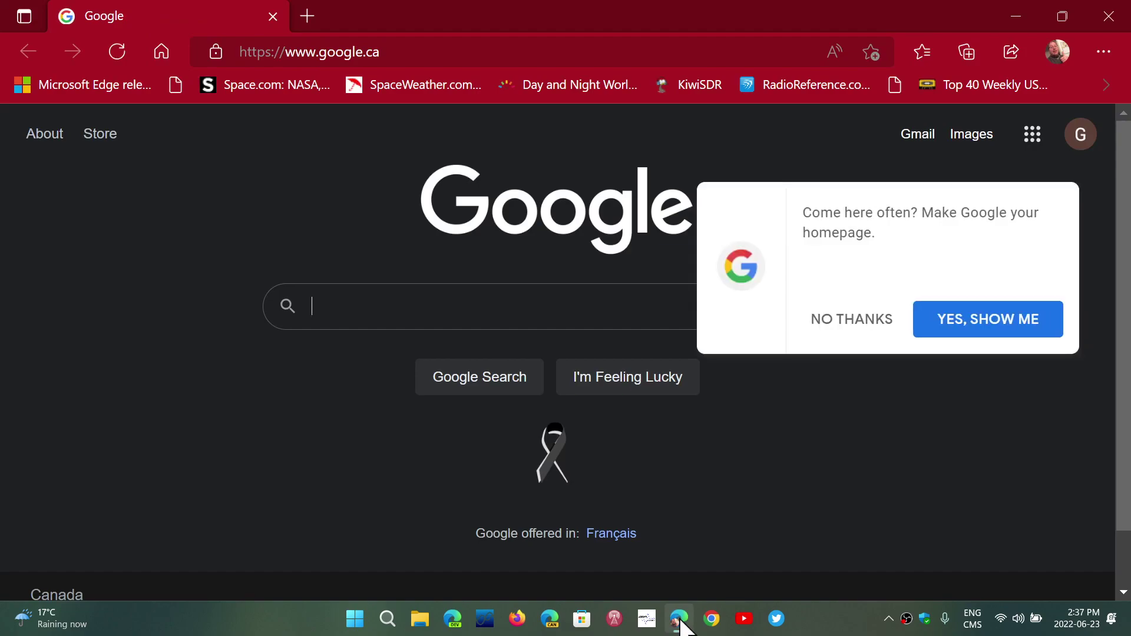
left_click(846, 321)
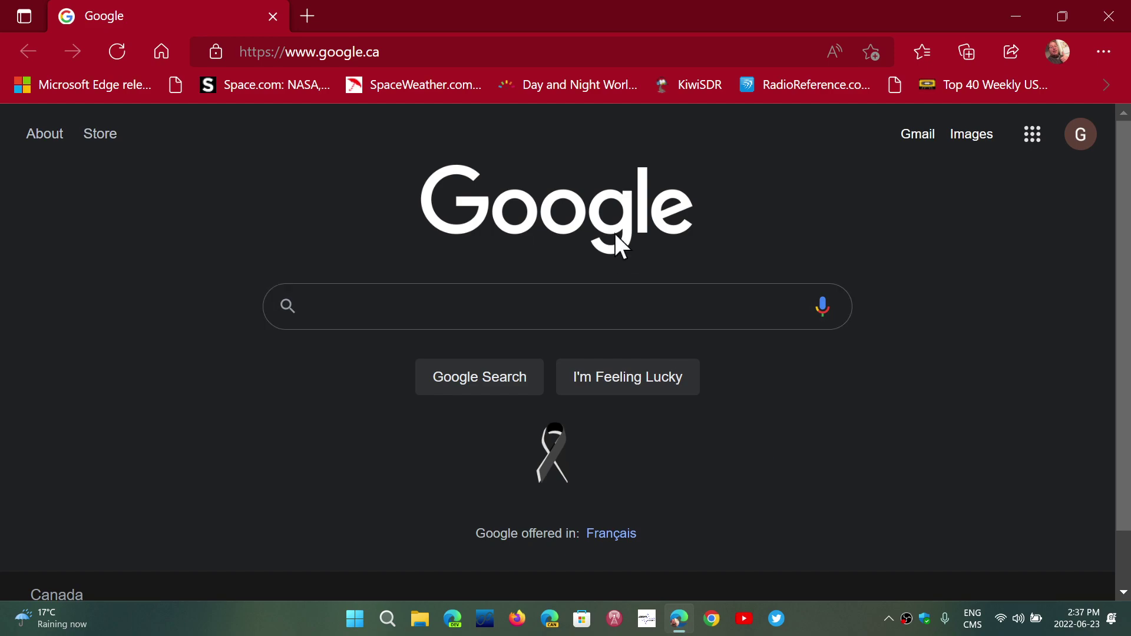
Open Edge's Browser task manager from the title-bar menu and maximize it.
right_click(536, 25)
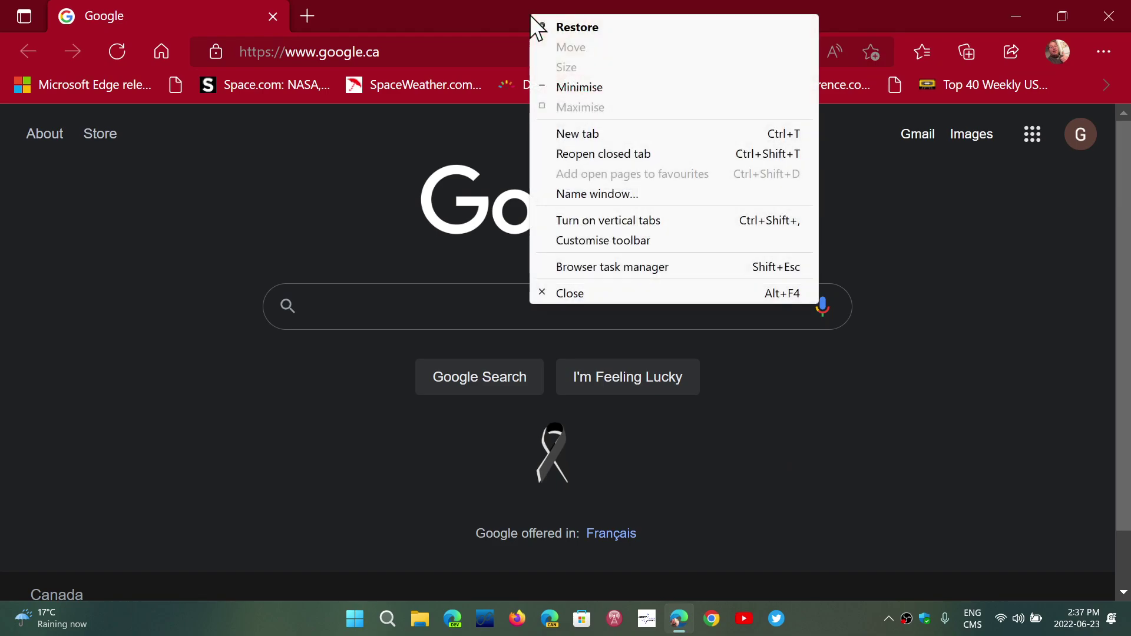
left_click(612, 270)
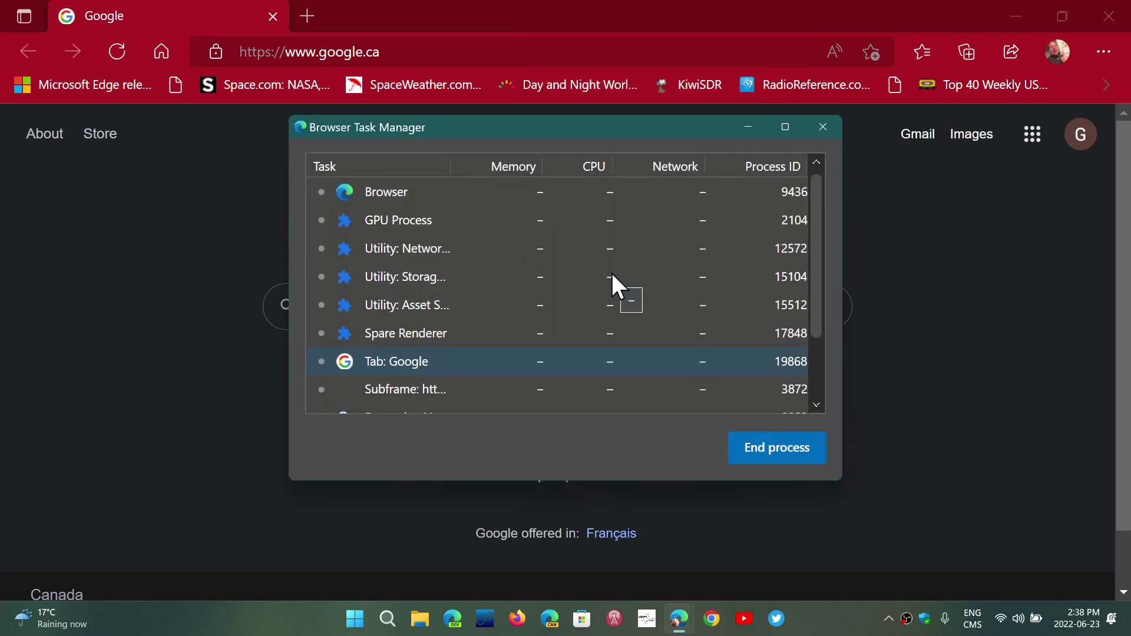
left_click(784, 128)
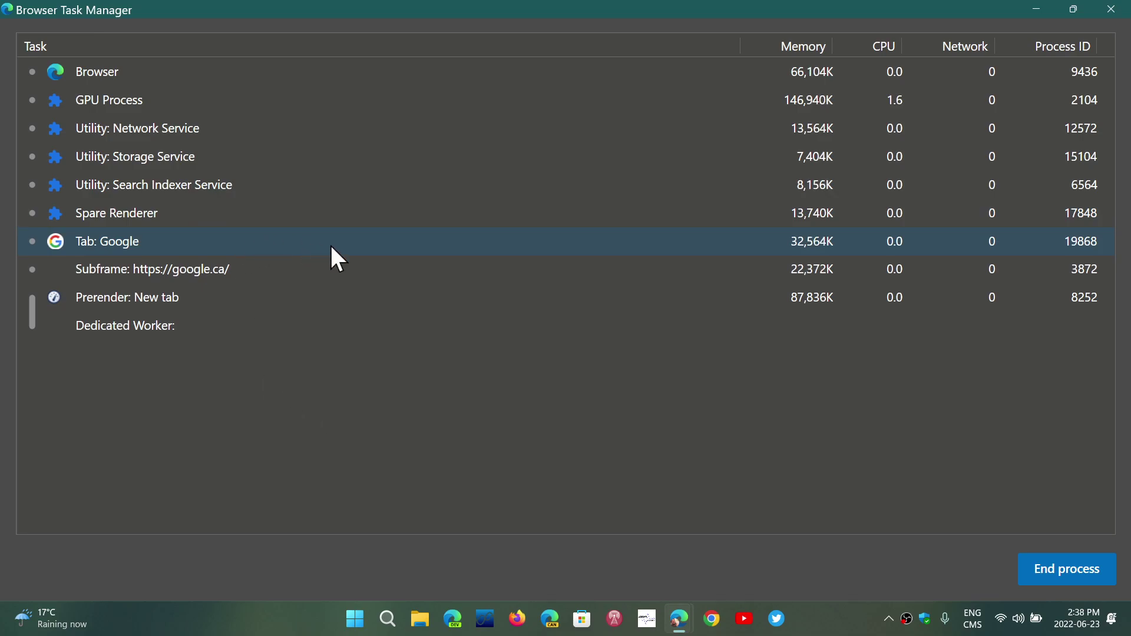
Minimize the task manager and load windowscentral.com from the suggestion for 'win'.
left_click(1038, 10)
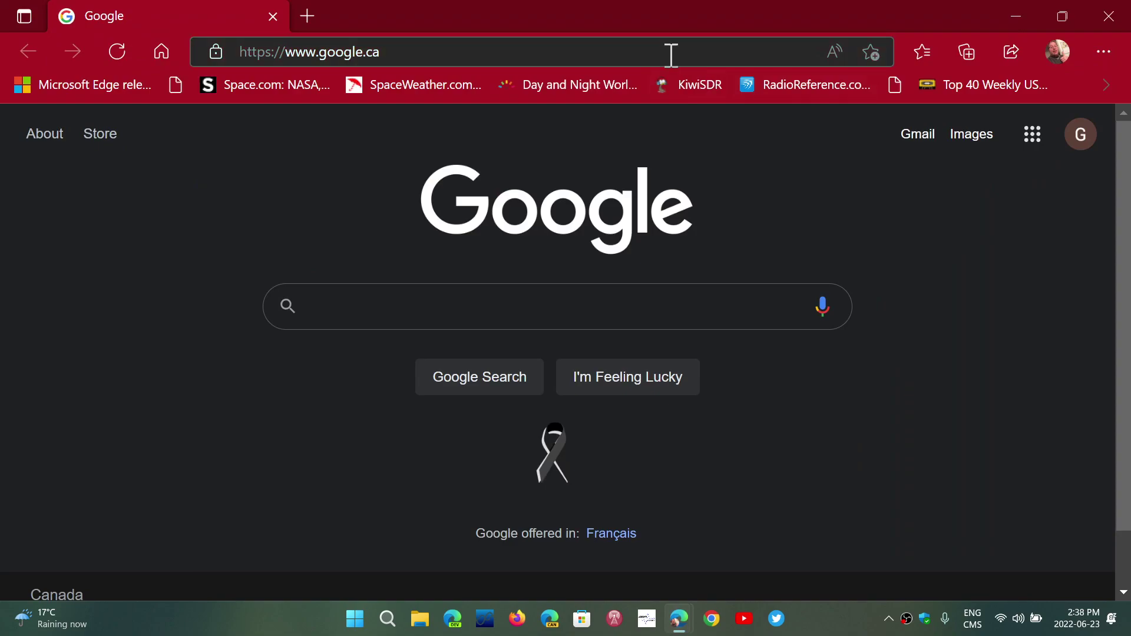
left_click(647, 41)
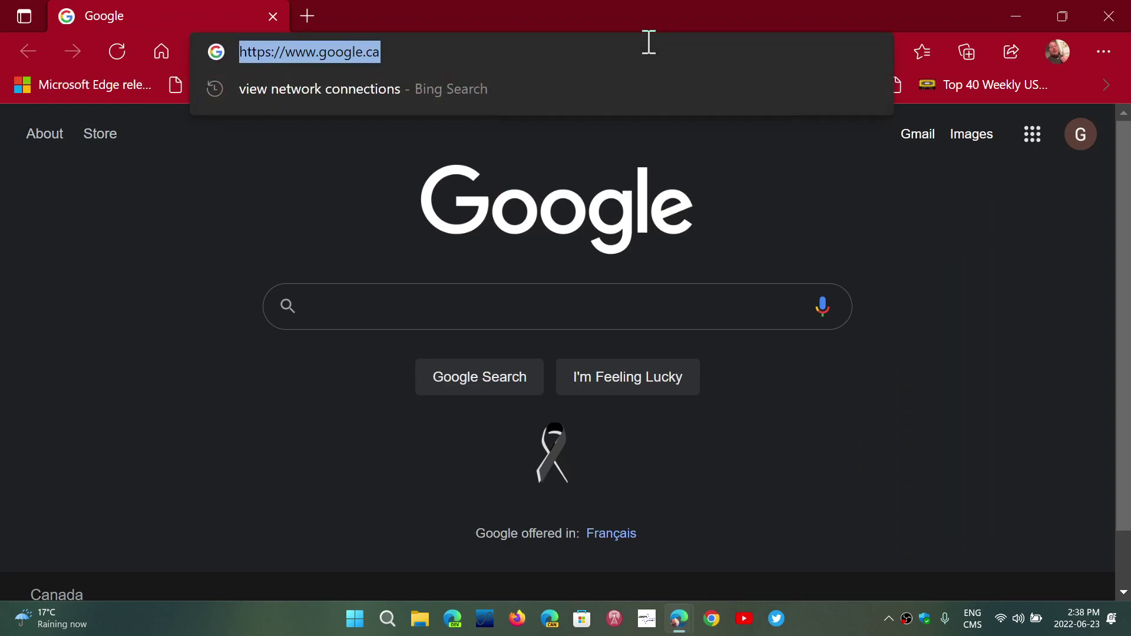
type("windowscentral.com")
key("Return")
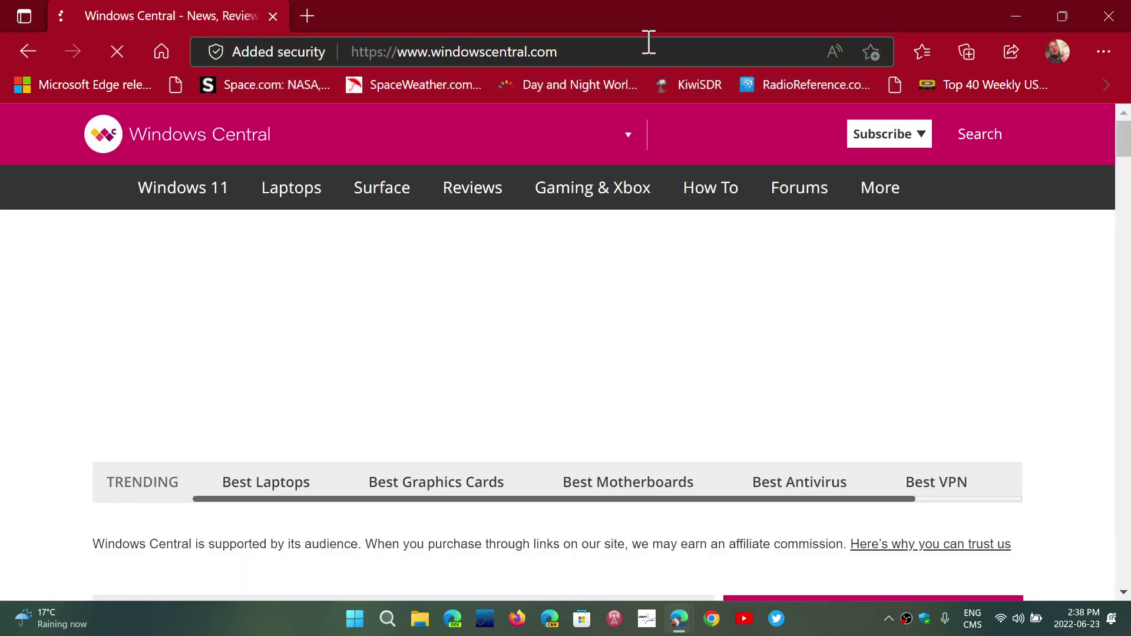
scroll(670, 411, "down", 15)
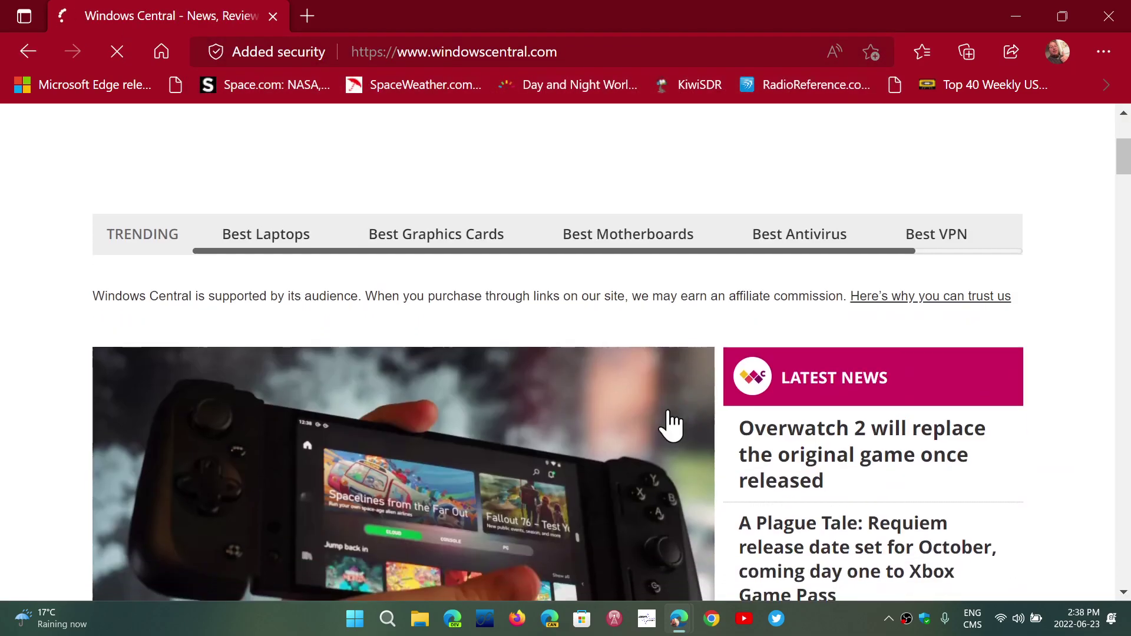
scroll(670, 421, "up", 15)
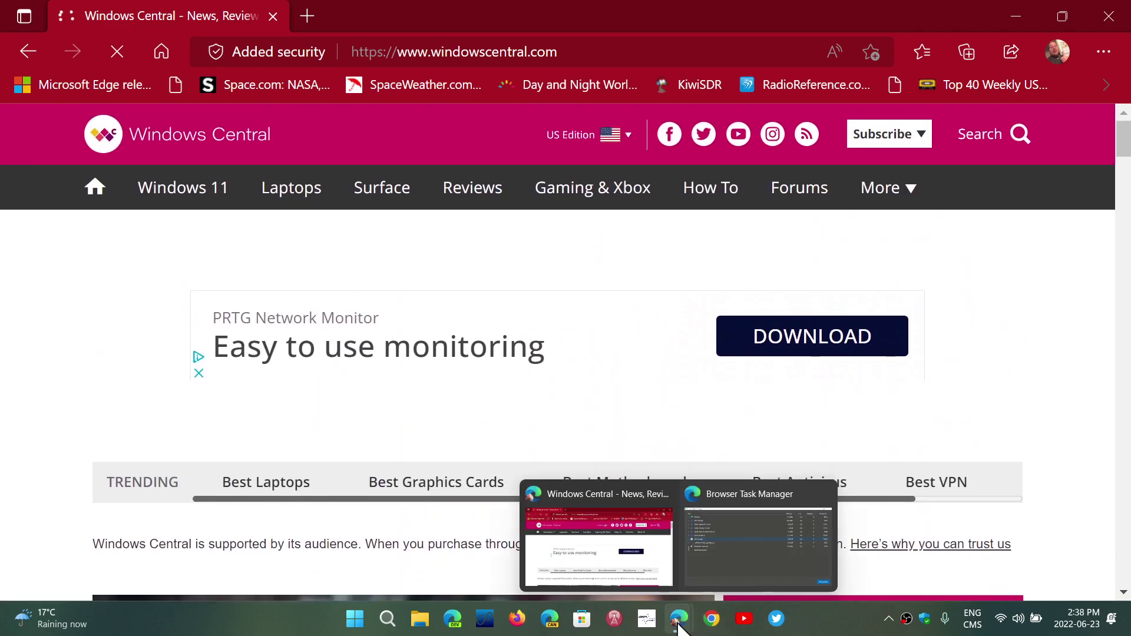
Restore the Browser Task Manager and scroll through the Windows Central tab's ad subframe processes.
mouse_move(683, 623)
left_click(736, 541)
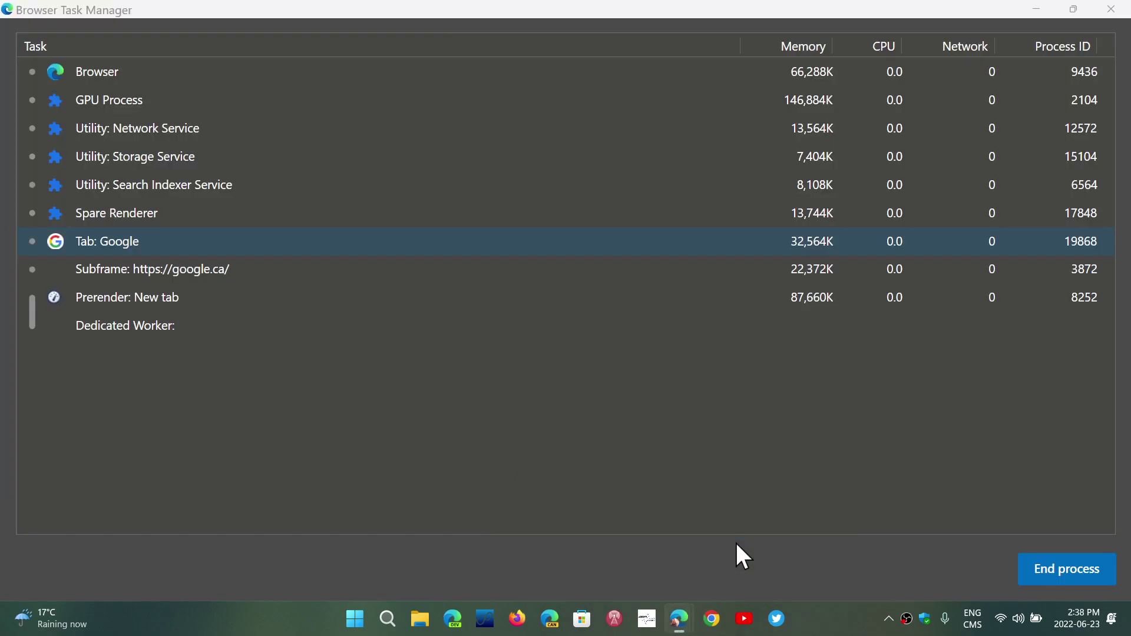
scroll(574, 283, "down", 2)
scroll(557, 320, "down", 2)
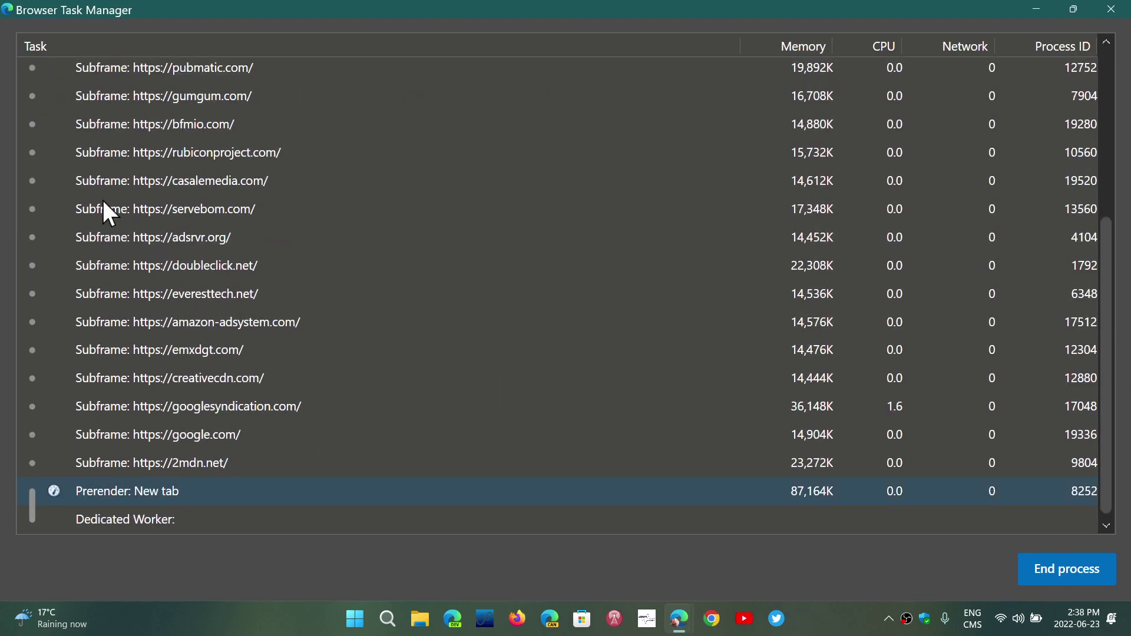
scroll(454, 243, "up", 3)
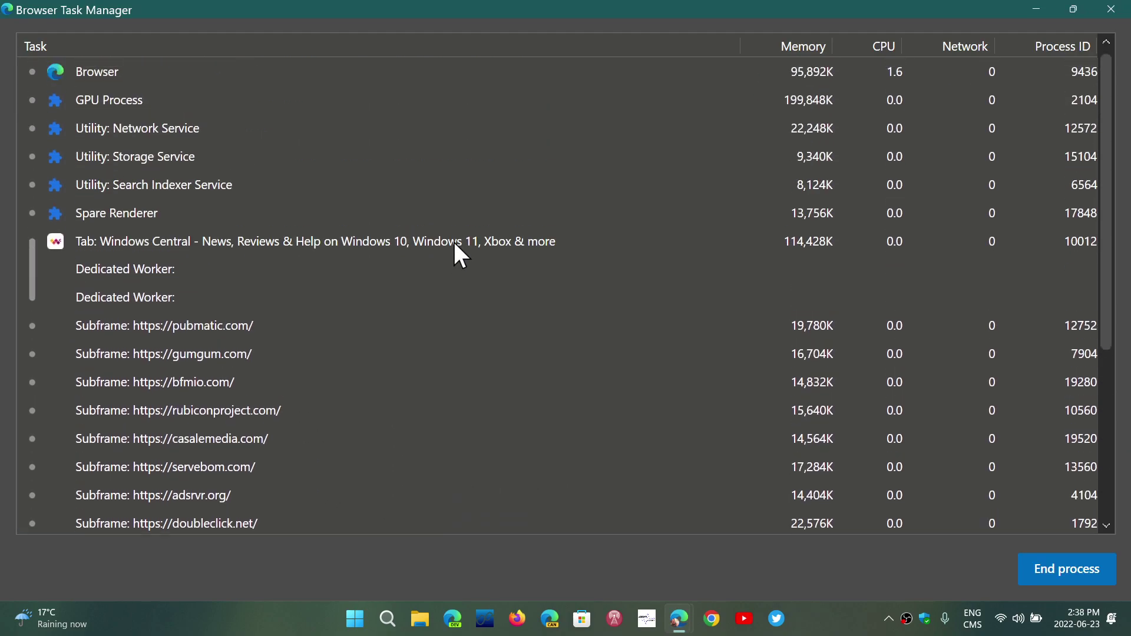
scroll(454, 243, "down", 2)
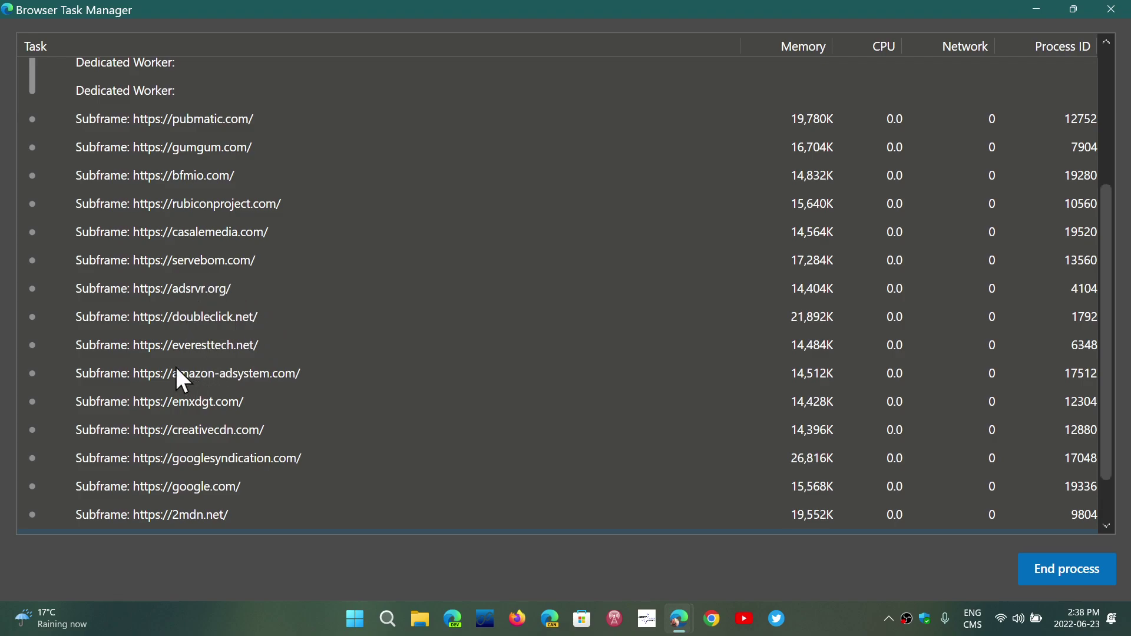
scroll(293, 398, "down", 1)
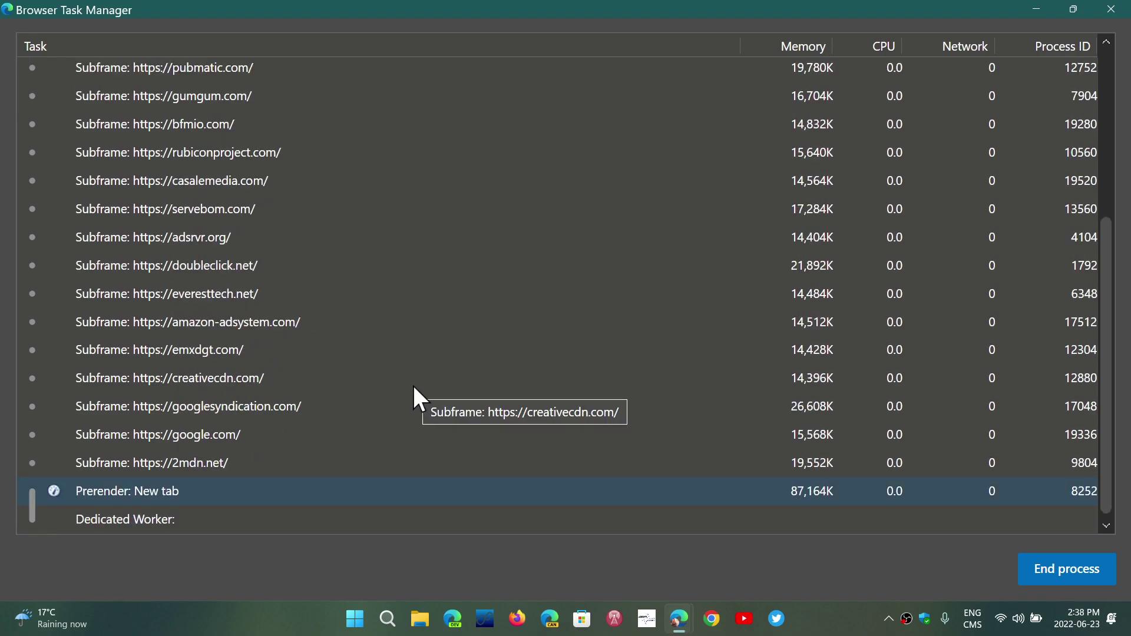
scroll(414, 387, "up", 5)
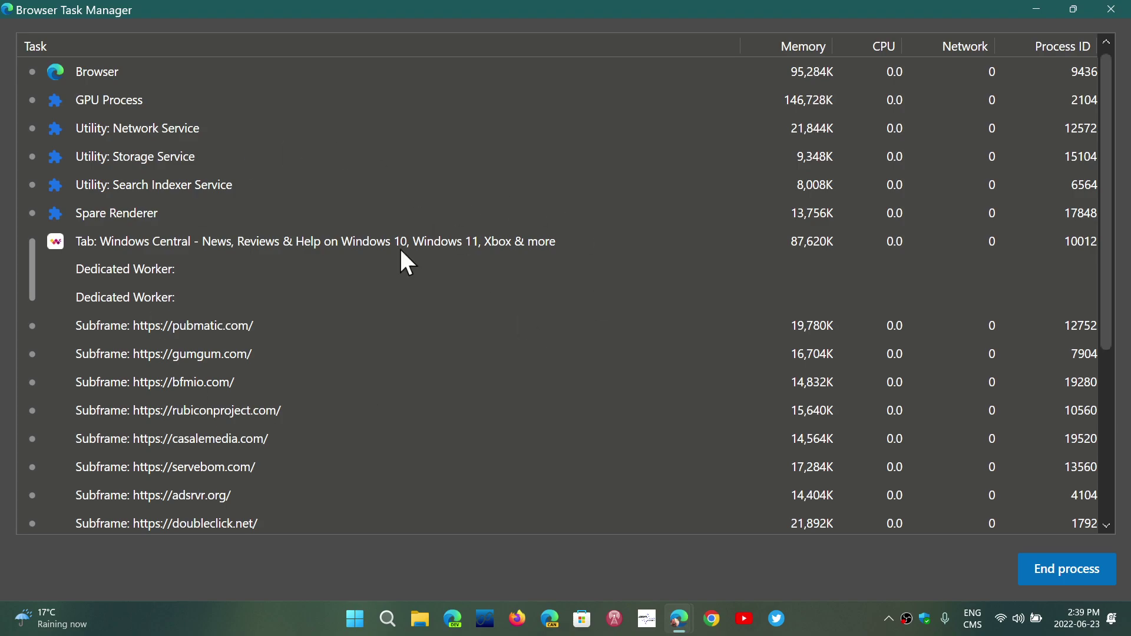
scroll(613, 425, "down", 3)
scroll(613, 425, "down", 1)
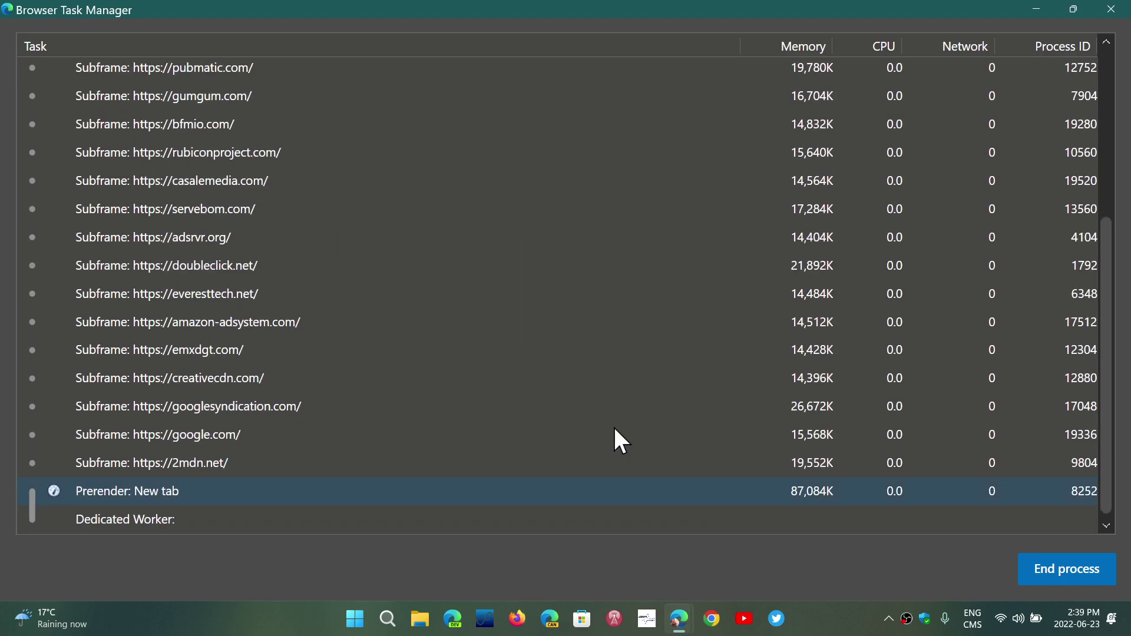
scroll(577, 292, "up", 3)
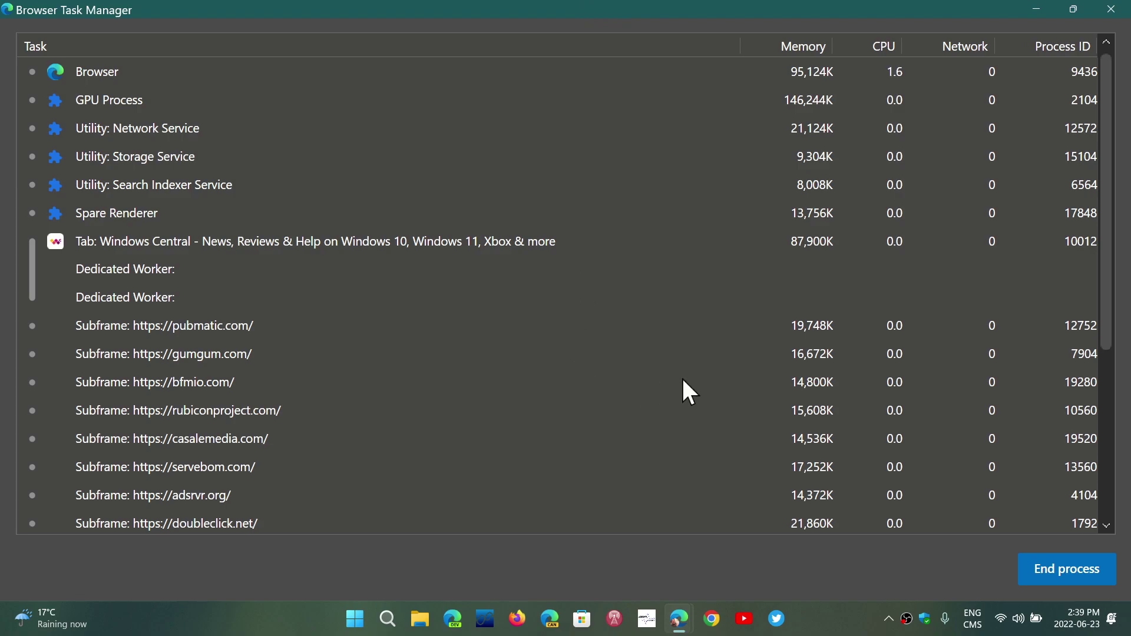
scroll(596, 417, "down", 3)
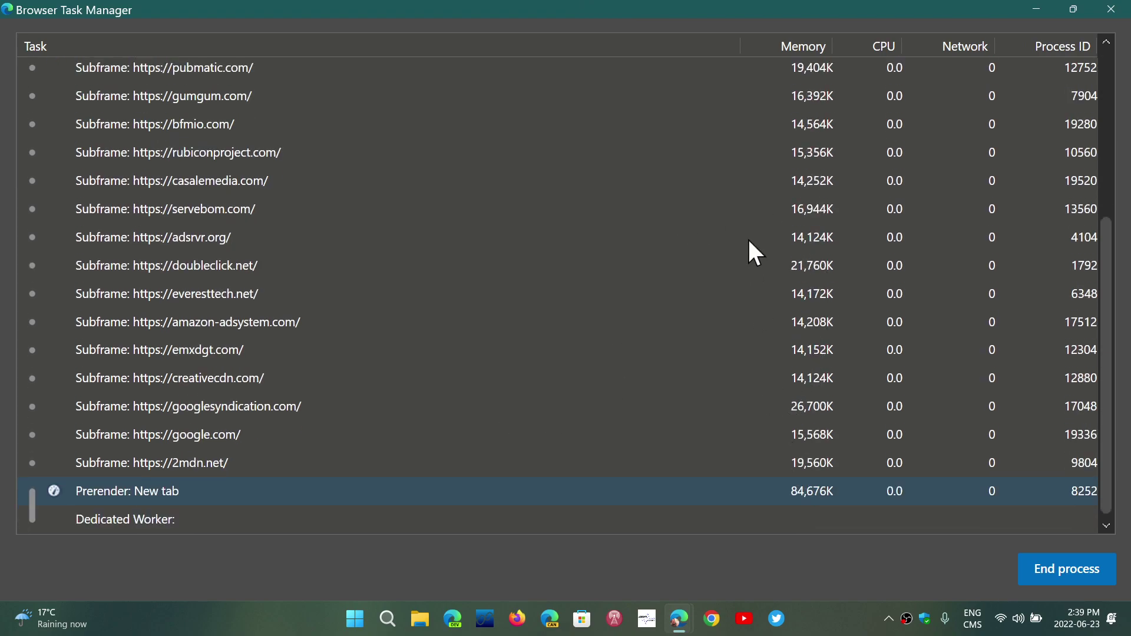
scroll(749, 240, "up", 3)
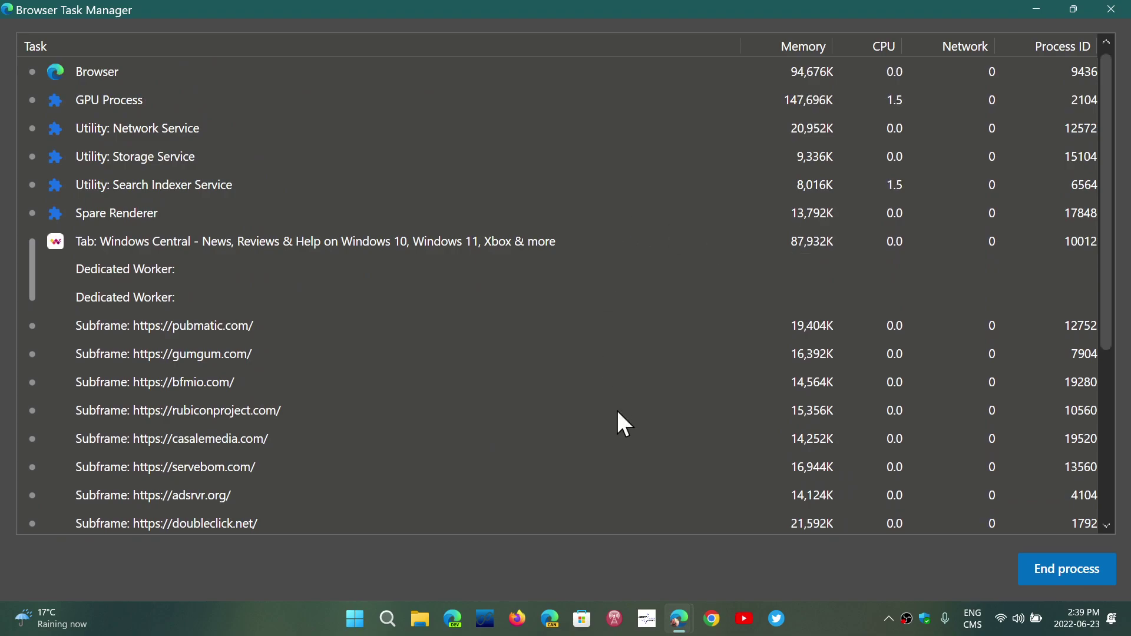
Minimize the task manager and navigate the tab to Space.com.
left_click(1037, 4)
left_click(623, 51)
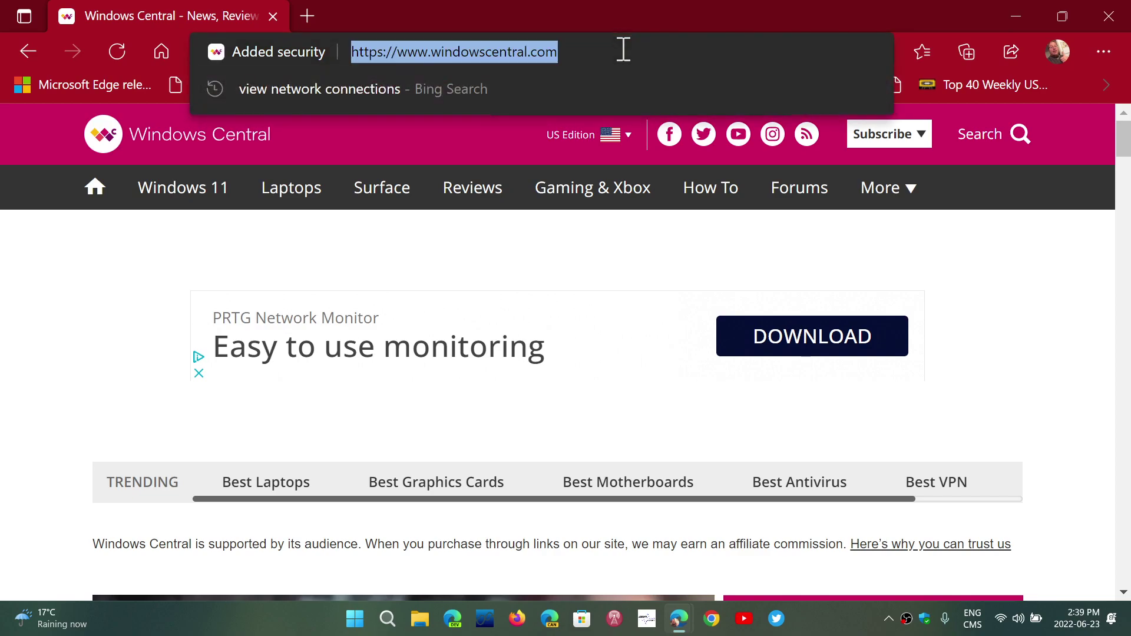
left_click(1009, 257)
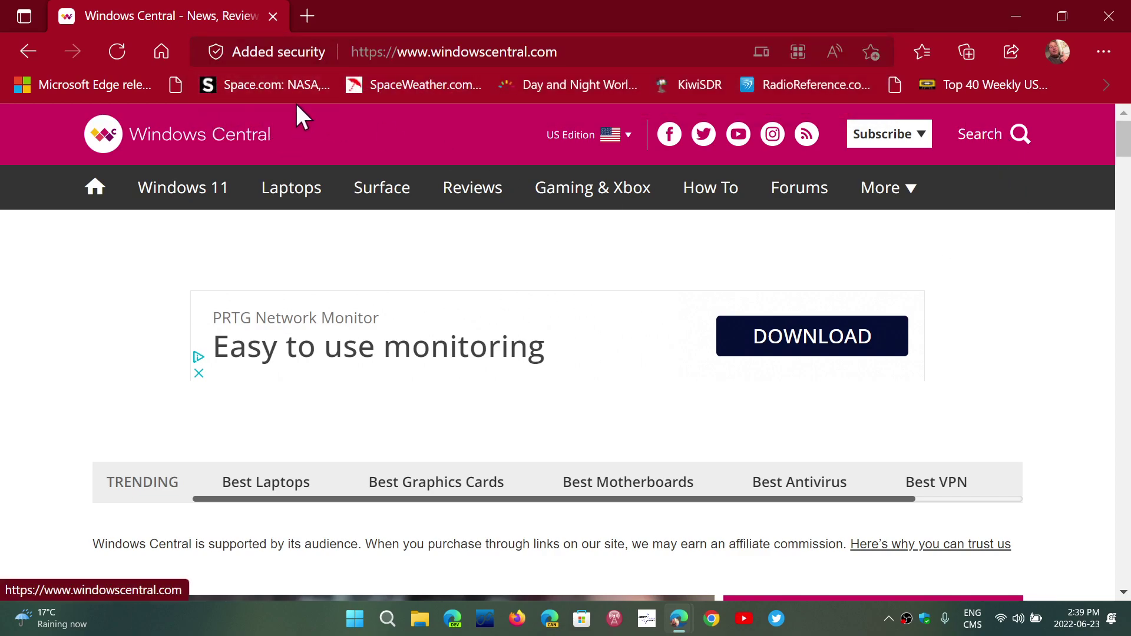
left_click(270, 83)
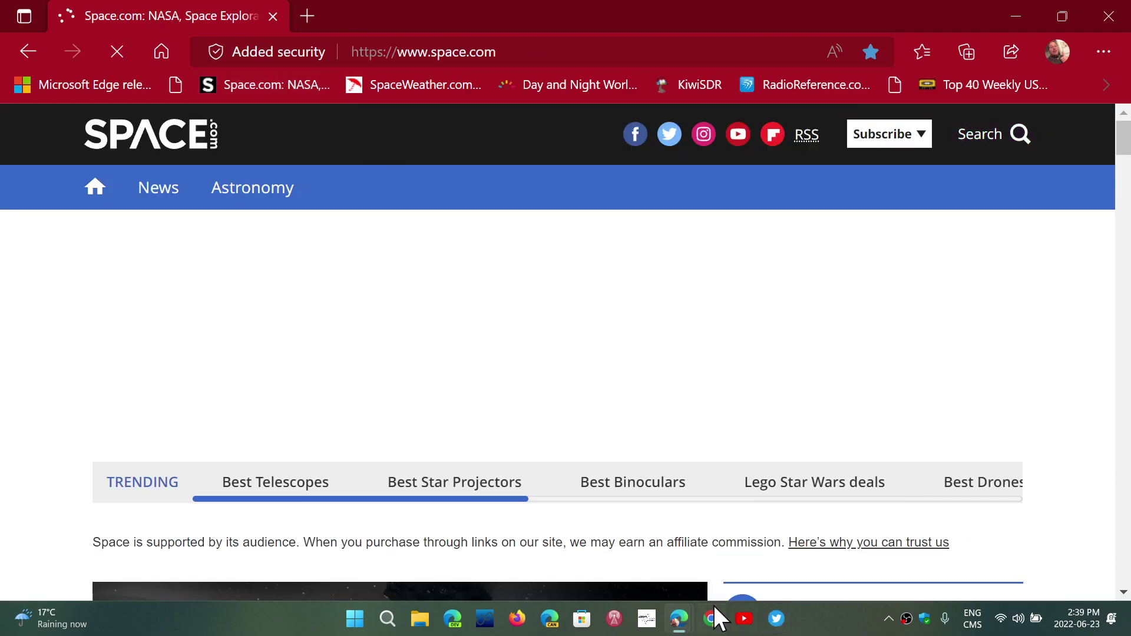
Restore the Browser Task Manager and review the Space.com tab's dedicated workers and ad subframes.
mouse_move(683, 629)
left_click(759, 541)
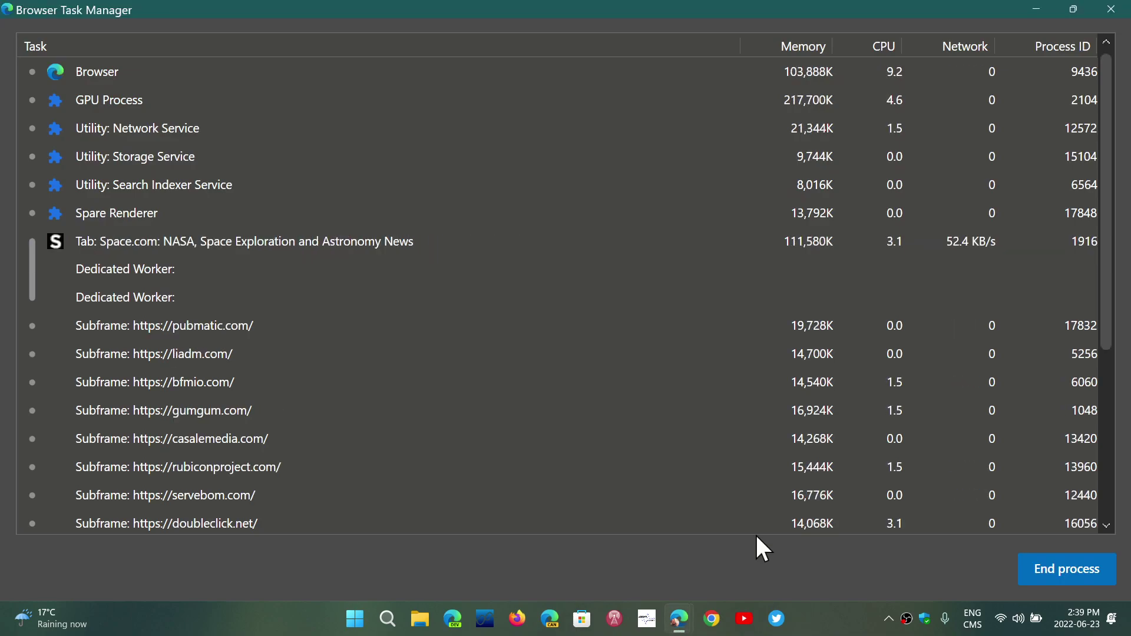
scroll(631, 281, "down", 5)
scroll(631, 281, "up", 5)
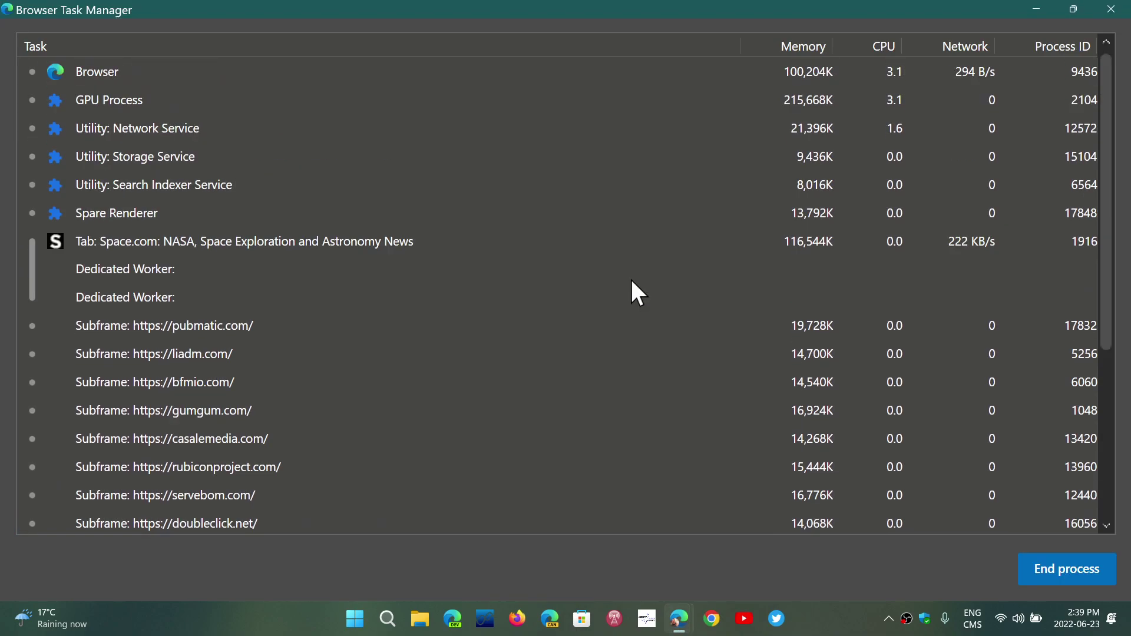
scroll(631, 281, "down", 1)
scroll(631, 281, "up", 1)
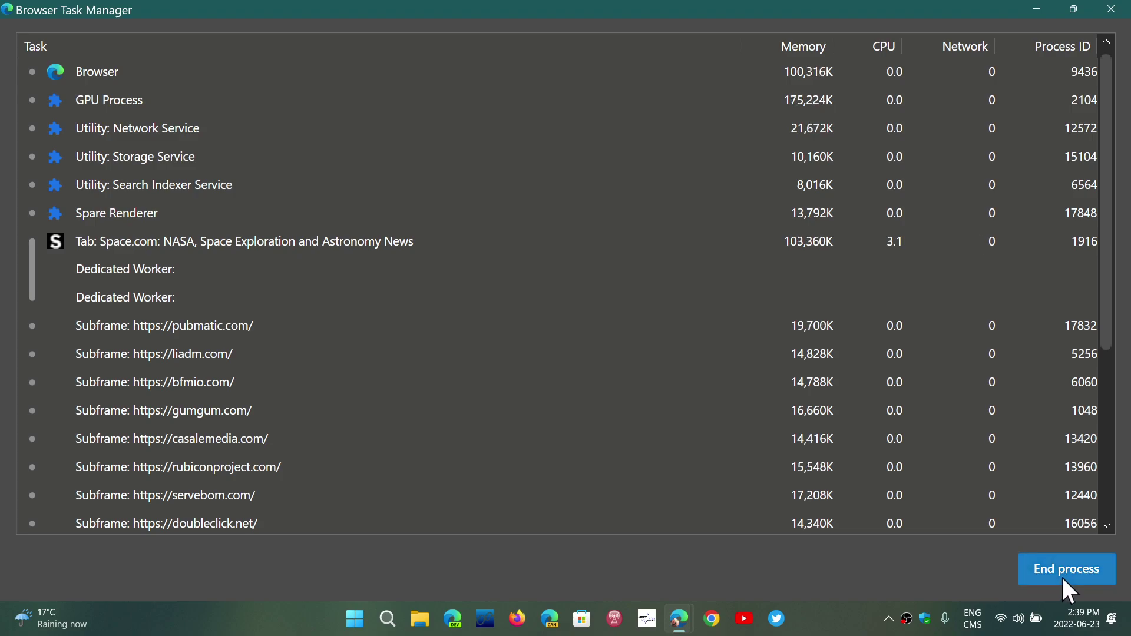
End the gumgum, casalemedia, rubiconproject, servebom, amazon-adsystem and googlesyndication ad subframe processes.
left_click(481, 287)
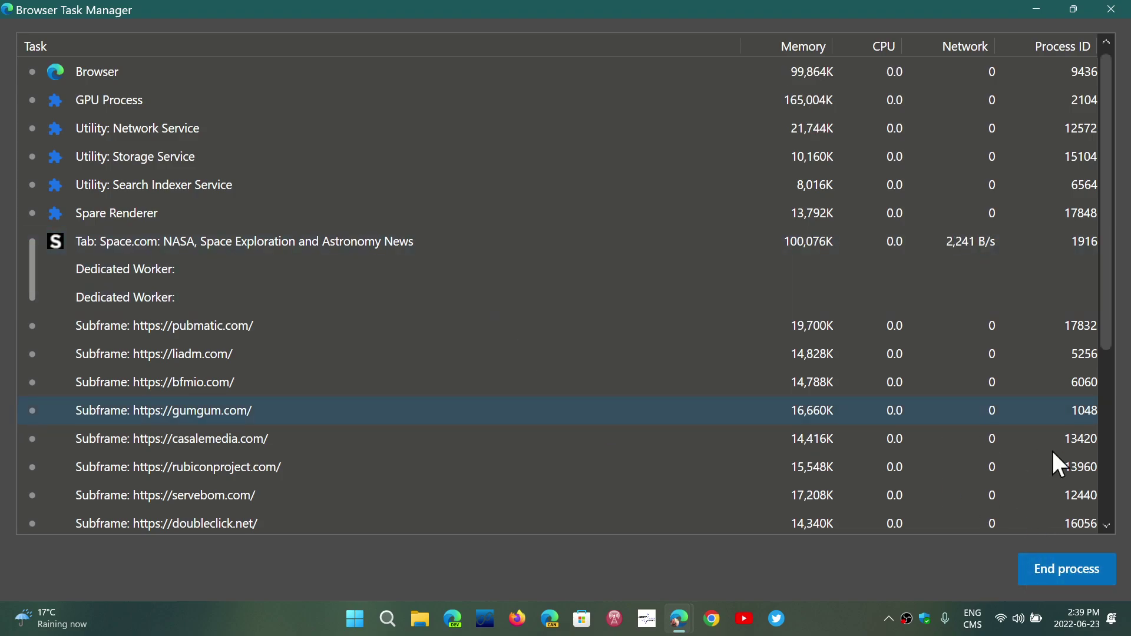
left_click(1066, 574)
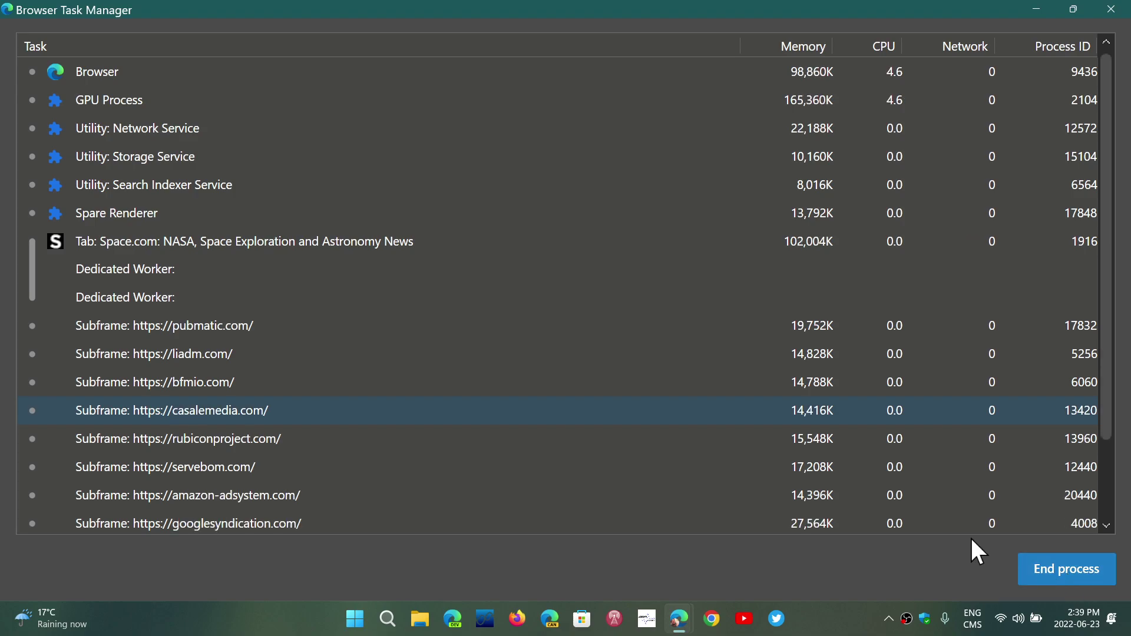
left_click(1064, 573)
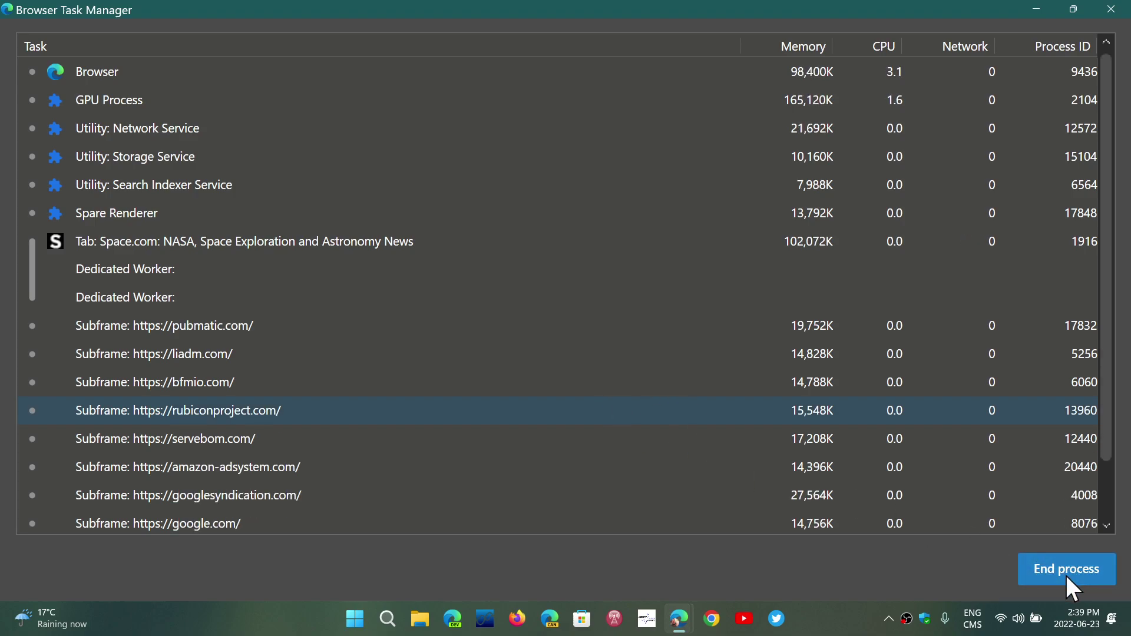
left_click(1065, 574)
left_click(1065, 573)
left_click(1065, 574)
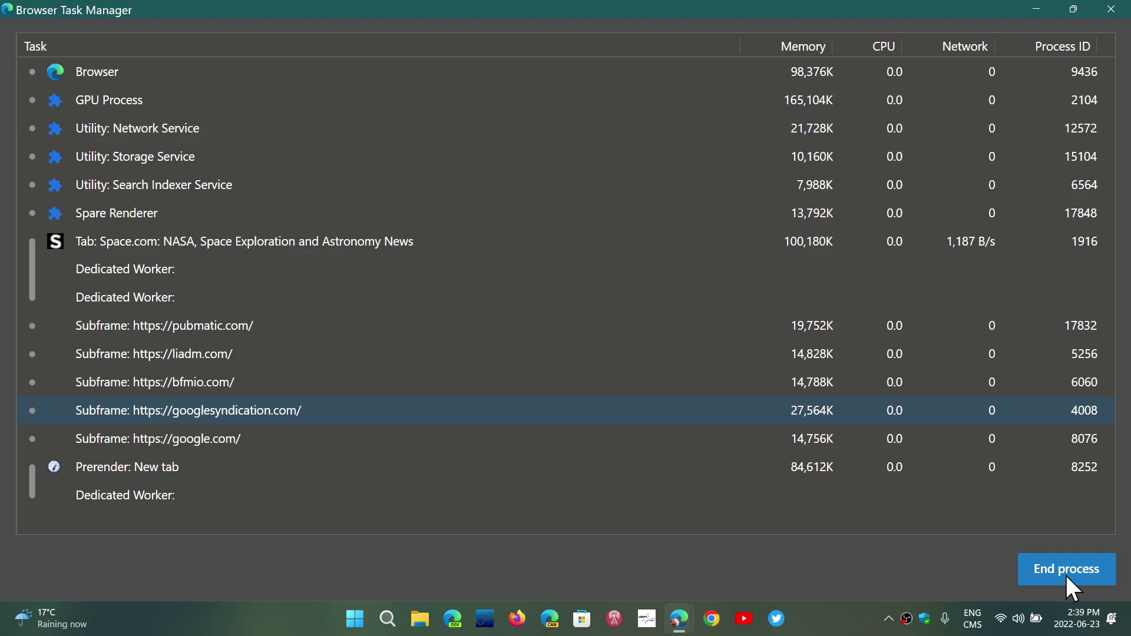
left_click(1065, 573)
Switch back to the Space.com page and scroll through it.
mouse_move(679, 616)
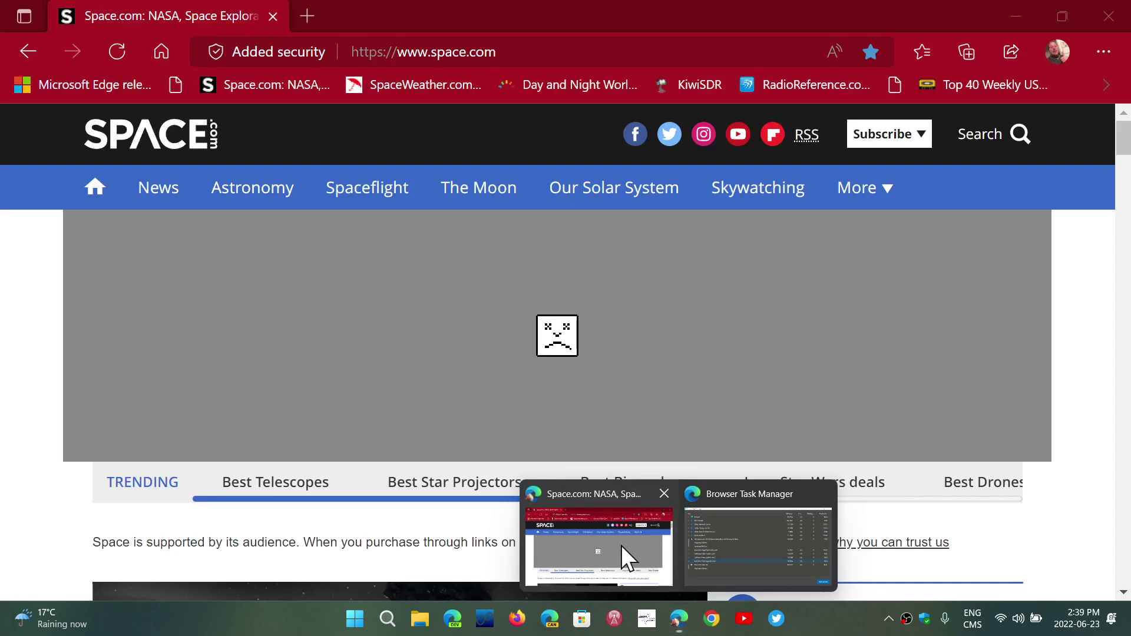
left_click(621, 546)
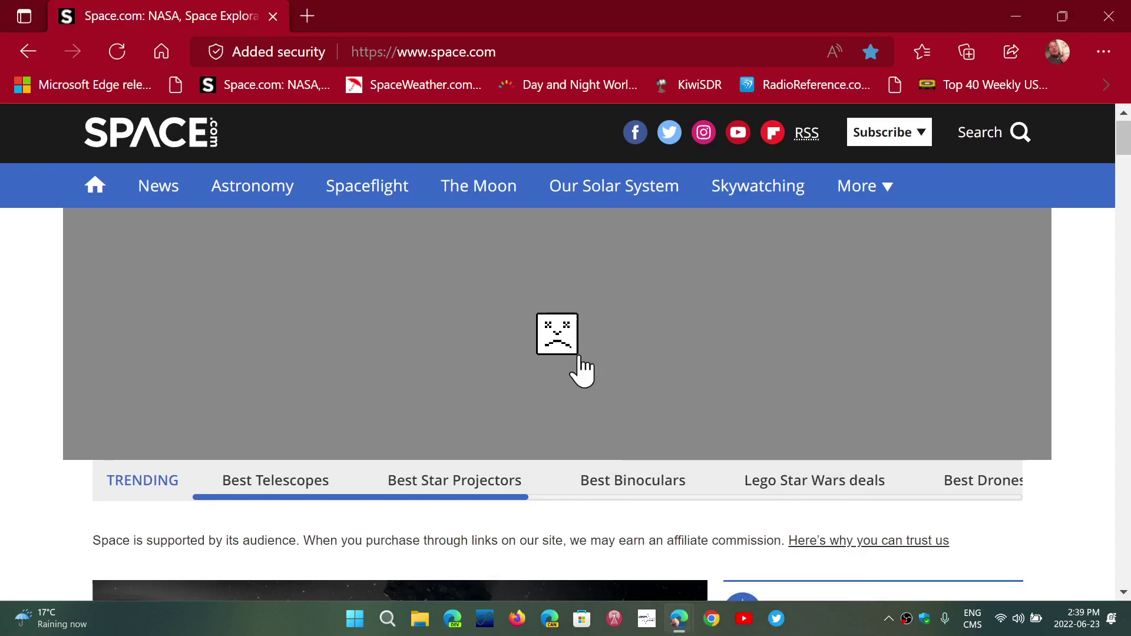
scroll(580, 370, "down", 15)
scroll(582, 370, "down", 10)
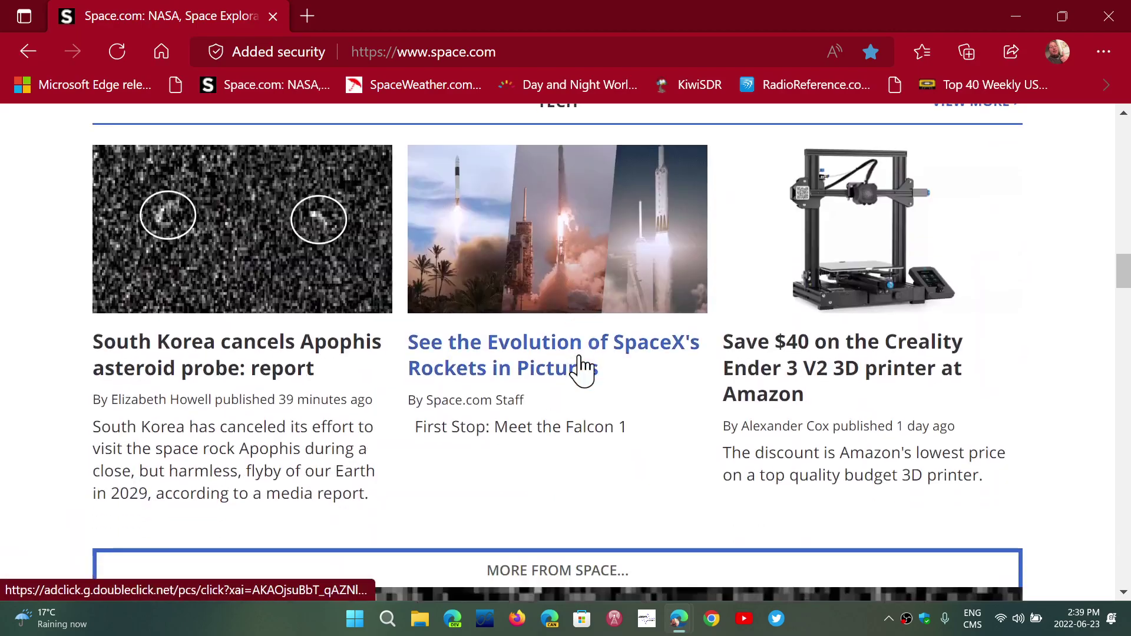
scroll(581, 370, "up", 5)
scroll(580, 368, "up", 20)
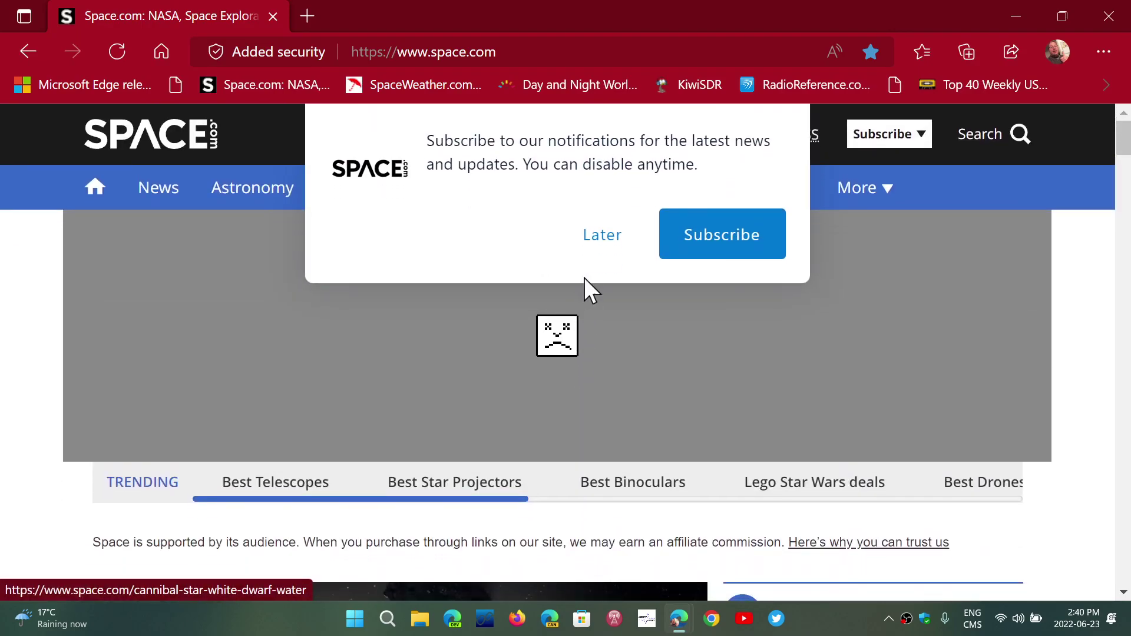
Choose Later on the notification prompt, close the newsletter dialog, and return to the Browser Task Manager.
left_click(601, 235)
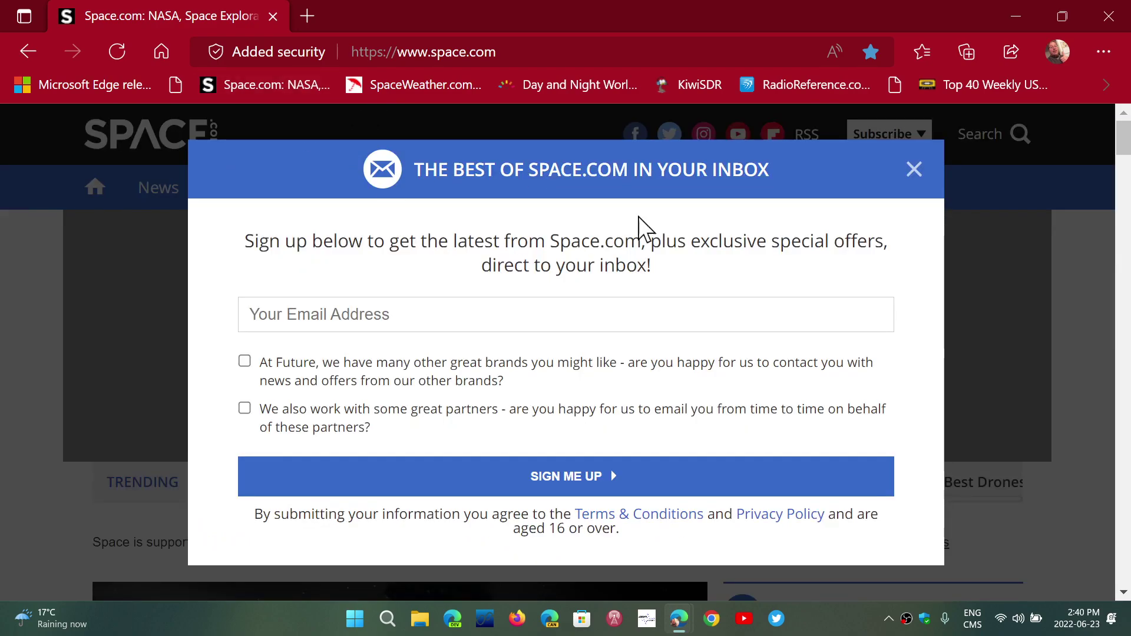
left_click(914, 169)
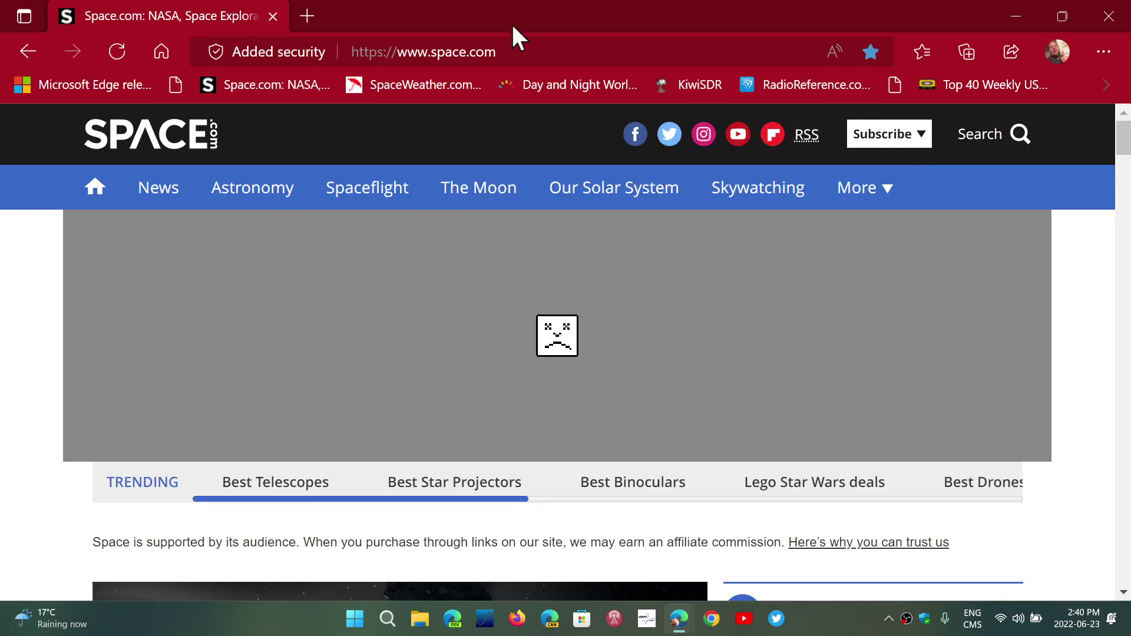
mouse_move(679, 618)
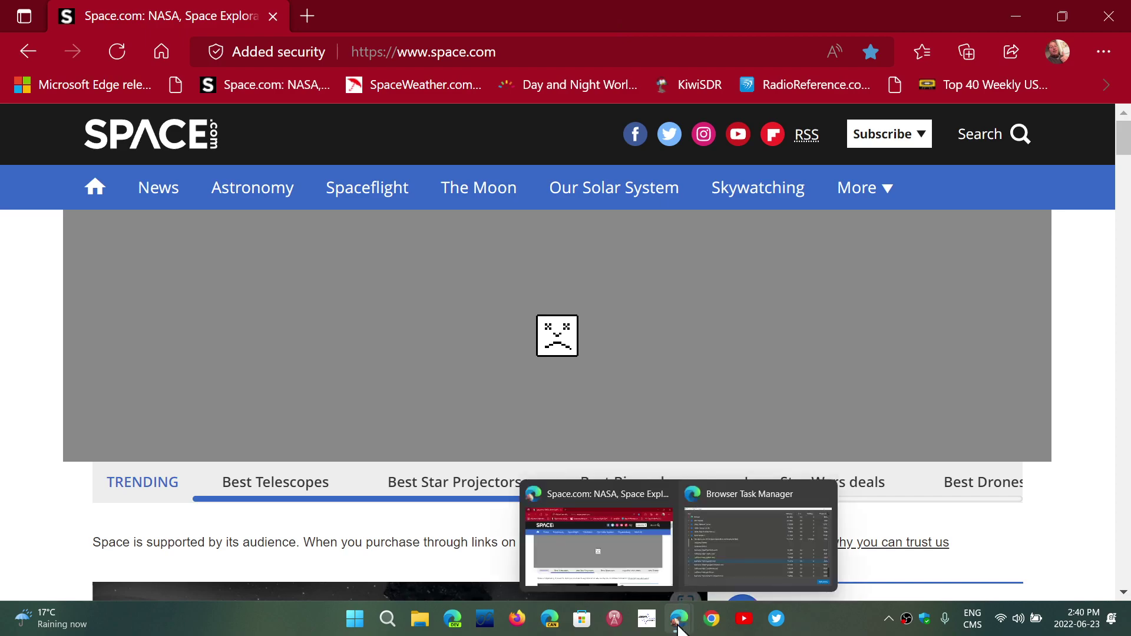
left_click(739, 551)
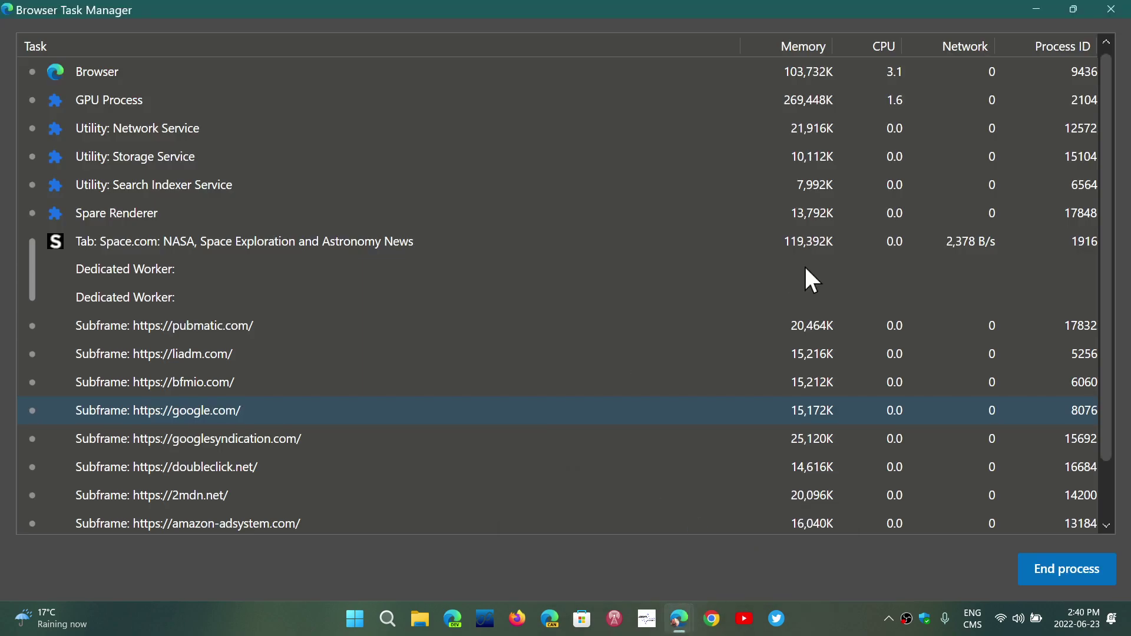
Look over the reappeared ad subframes, then close the Browser Task Manager.
scroll(638, 379, "down", 1)
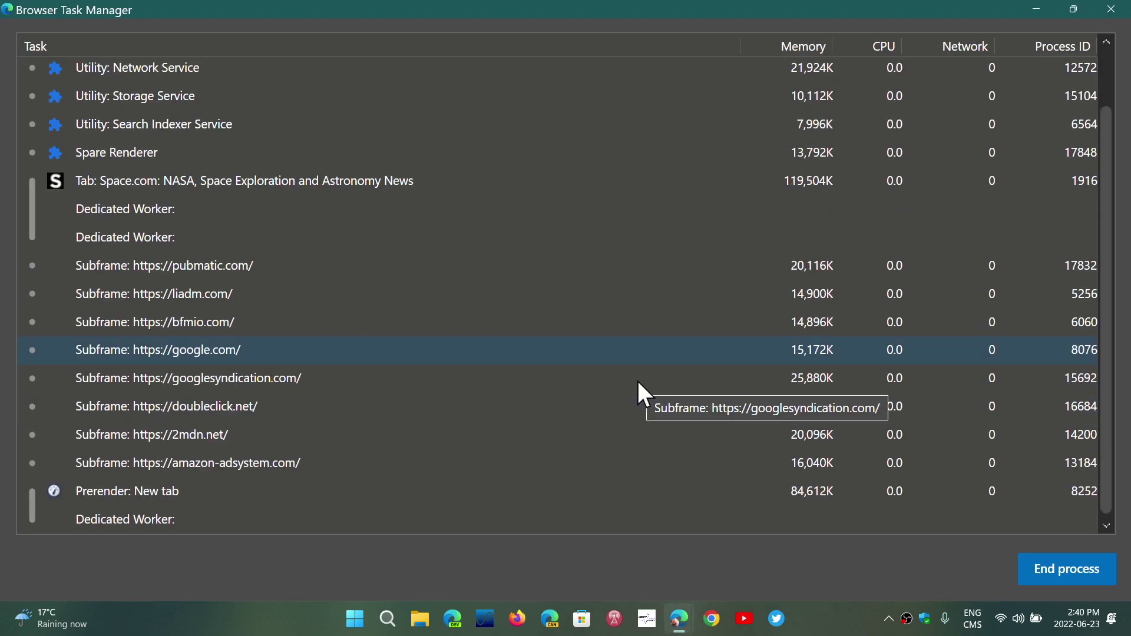
scroll(637, 379, "up", 1)
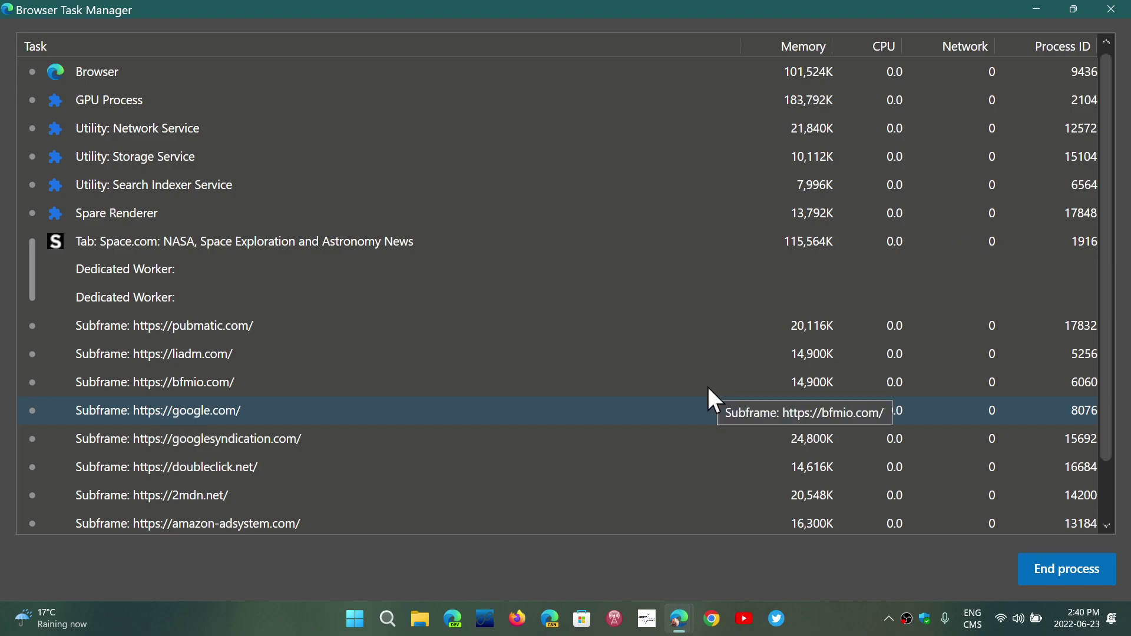
scroll(676, 383, "down", 1)
scroll(677, 384, "up", 1)
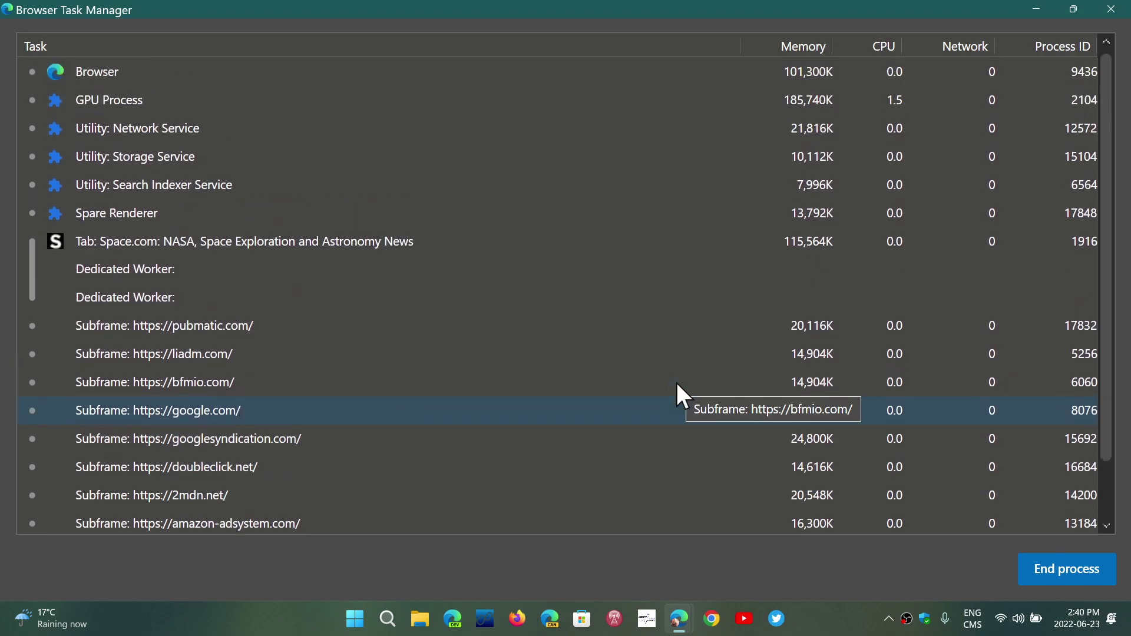
scroll(676, 384, "down", 1)
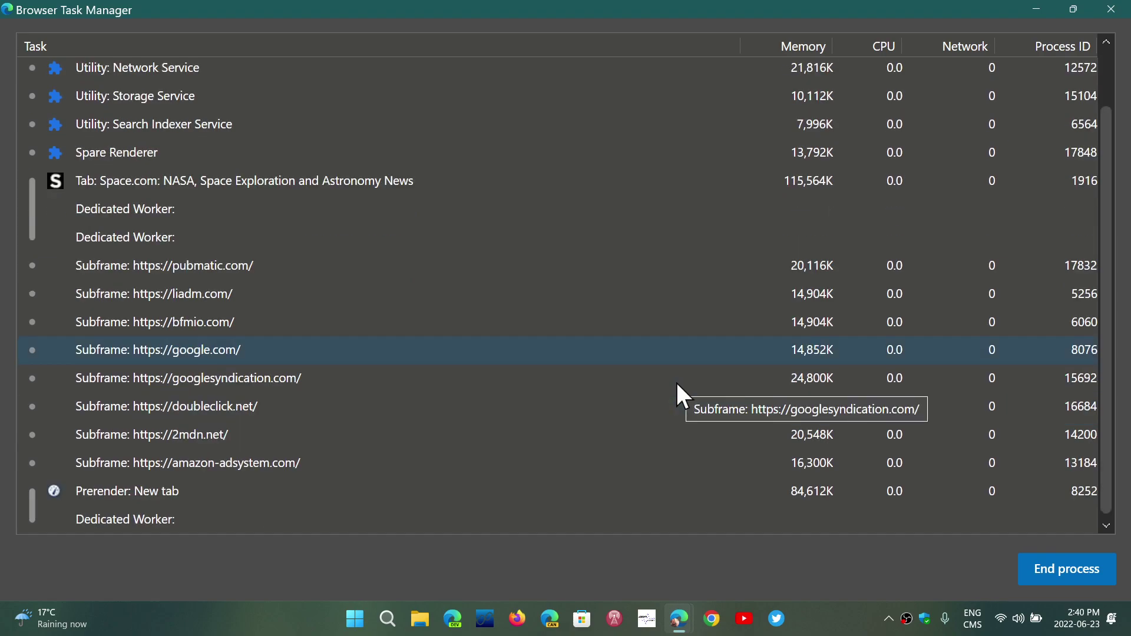
scroll(677, 384, "up", 1)
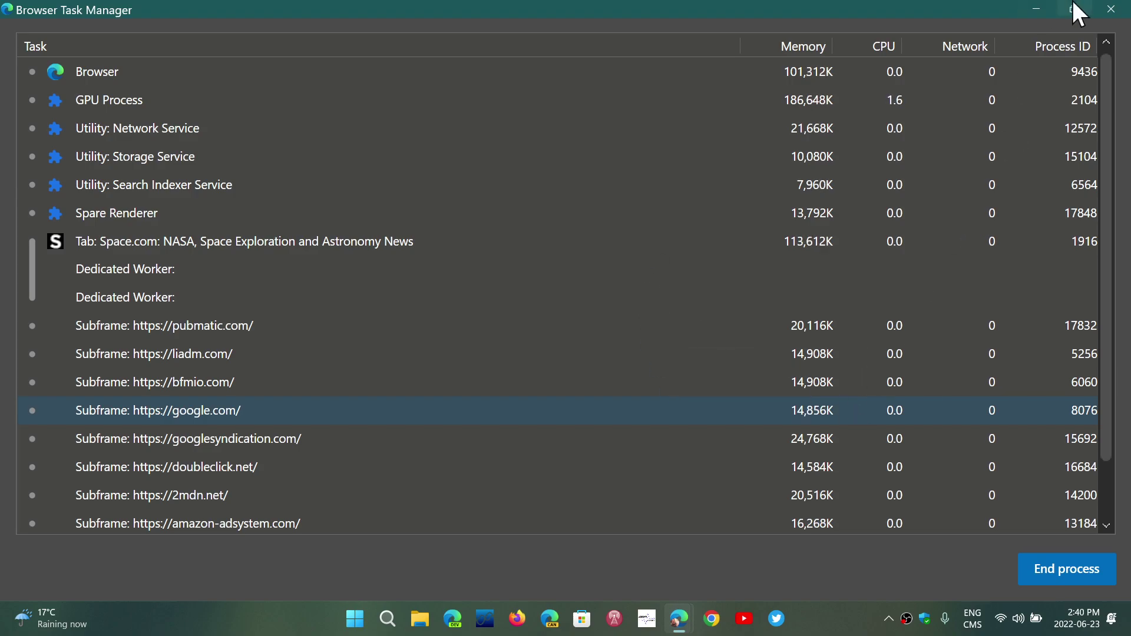
left_click(1112, 14)
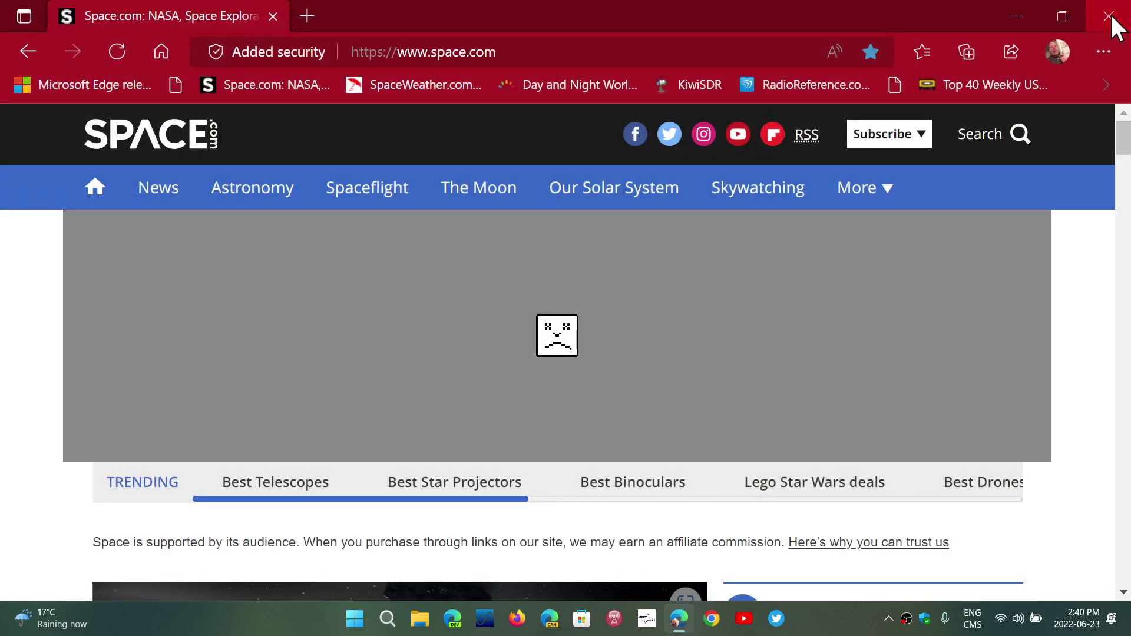